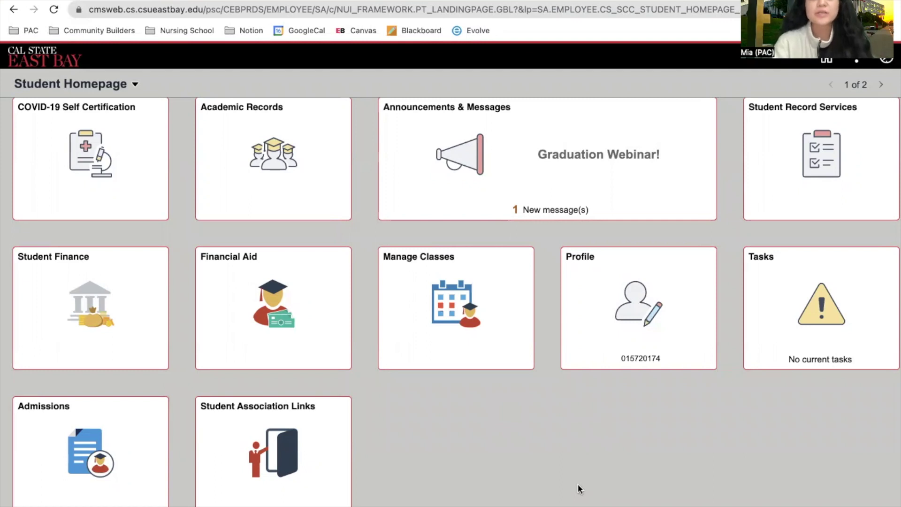
# - Open Class Search and Enroll and select the Spring Semester 2023 term
pyautogui.click(490, 351)
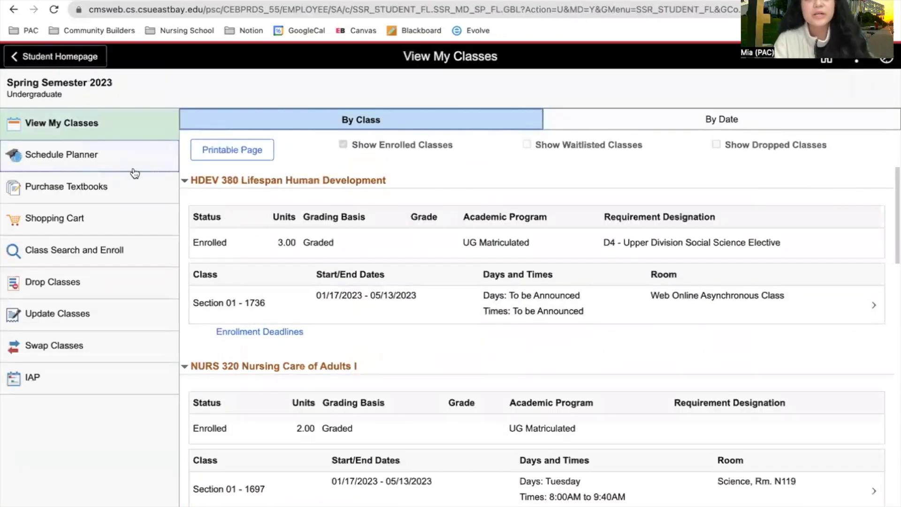
pyautogui.click(119, 253)
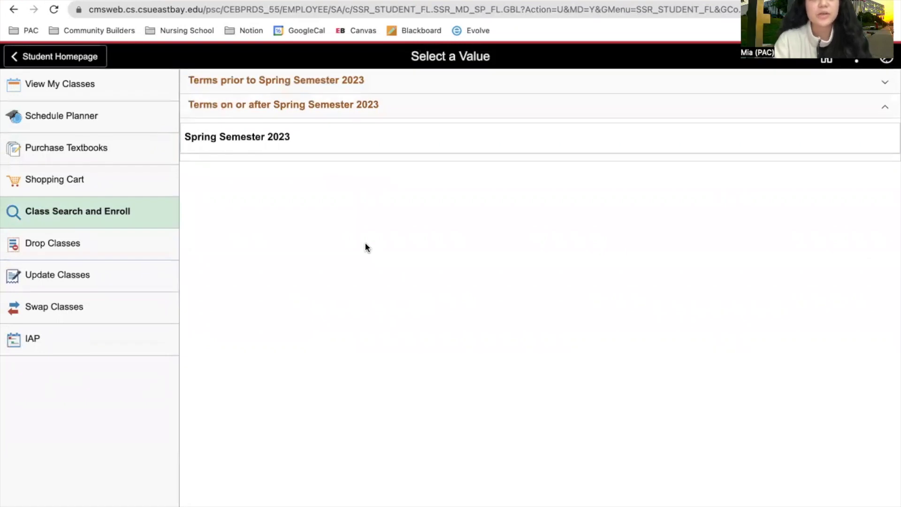
pyautogui.click(253, 141)
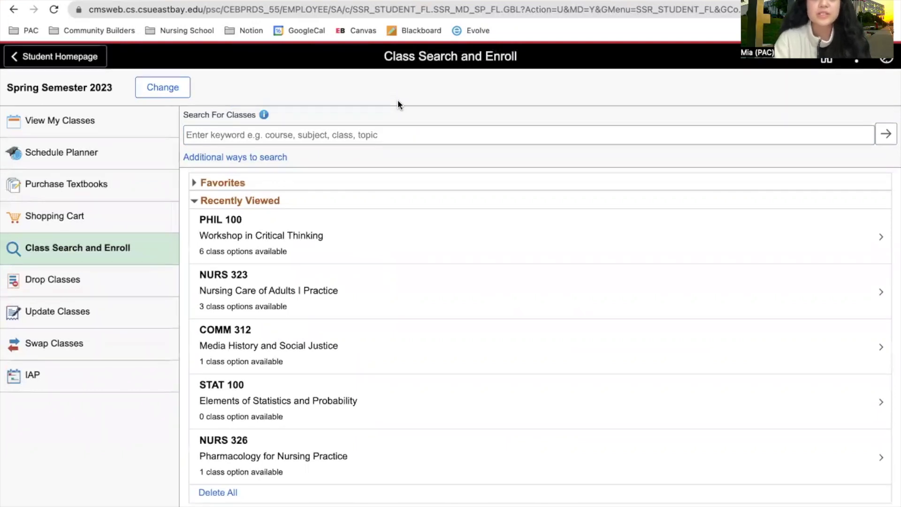
# - Search classes for 'philosophy' and scroll through the eight open results, PHIL 100 to PHIL 362
pyautogui.click(333, 128)
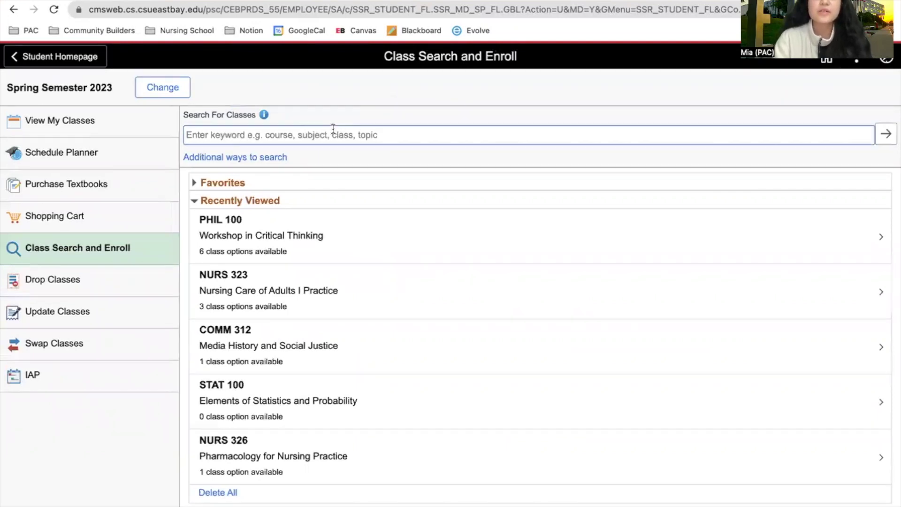
pyautogui.click(333, 128)
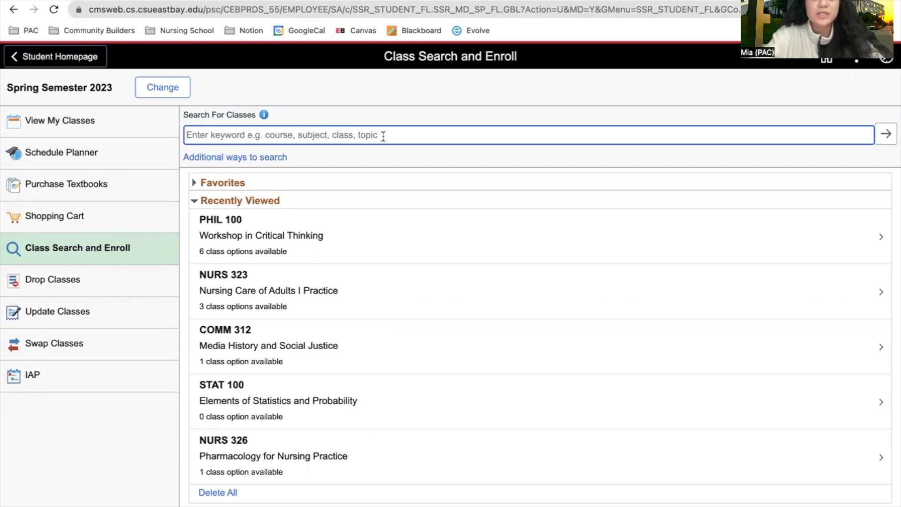
pyautogui.write('phi')
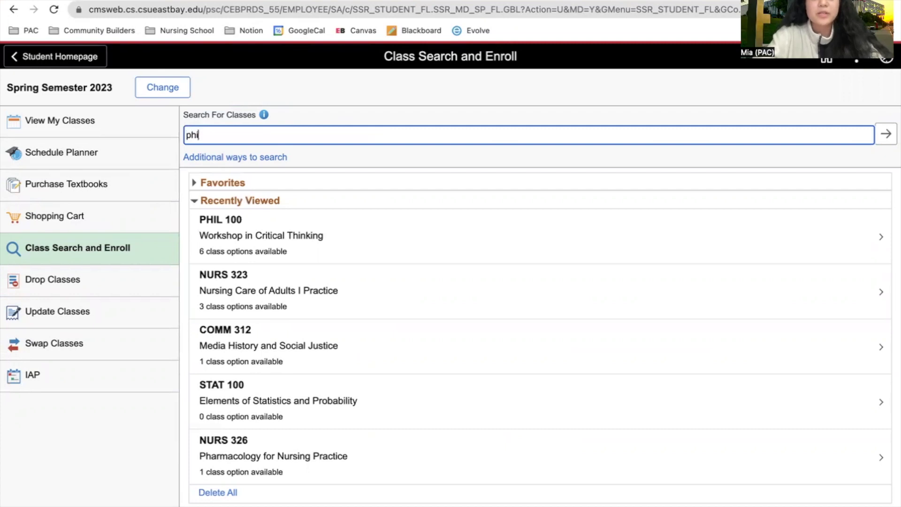
pyautogui.write('losophy')
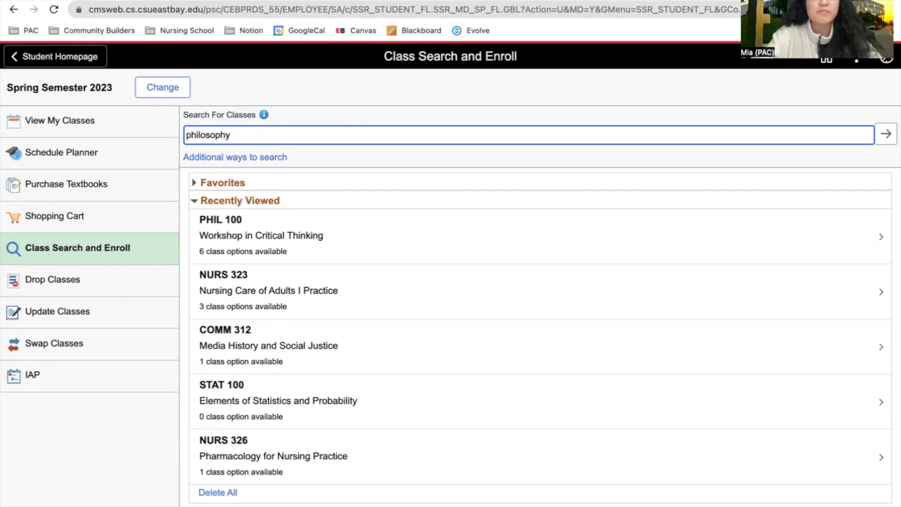
pyautogui.press('Return')
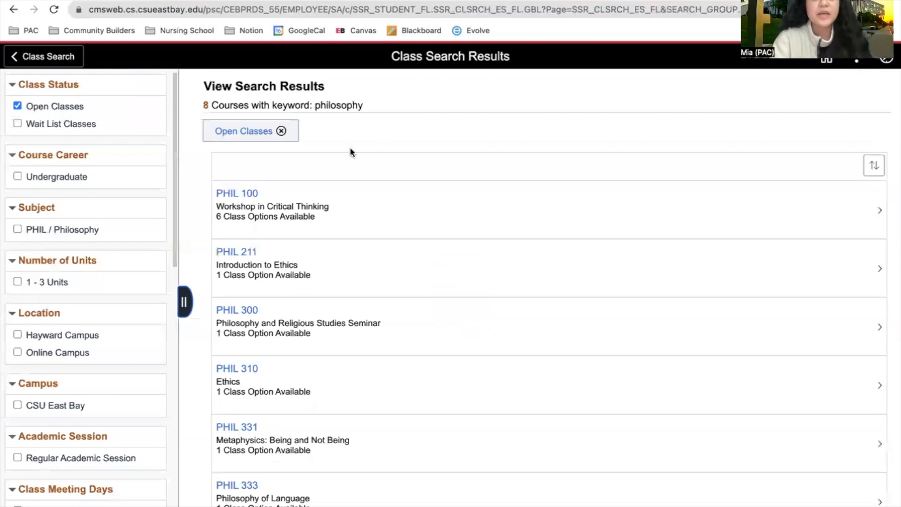
pyautogui.scroll(-5, 394, 276)
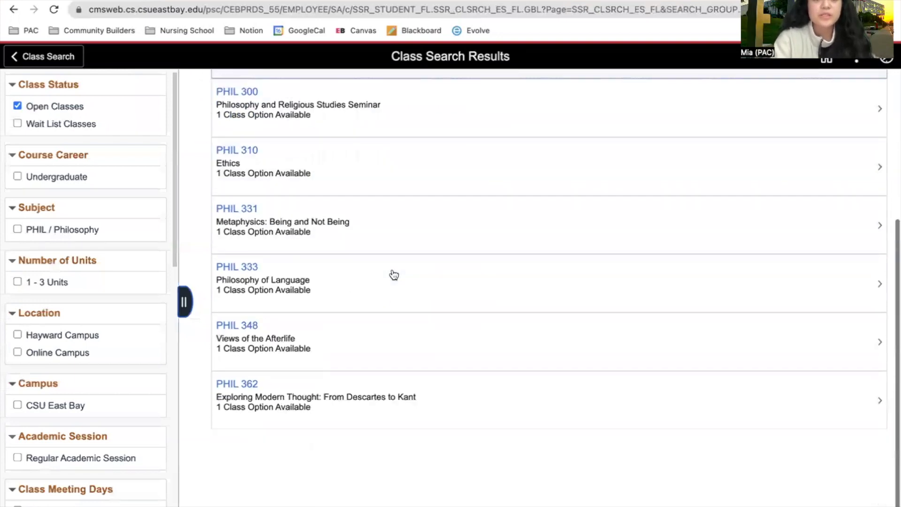
pyautogui.scroll(3, 394, 276)
pyautogui.scroll(3, 394, 275)
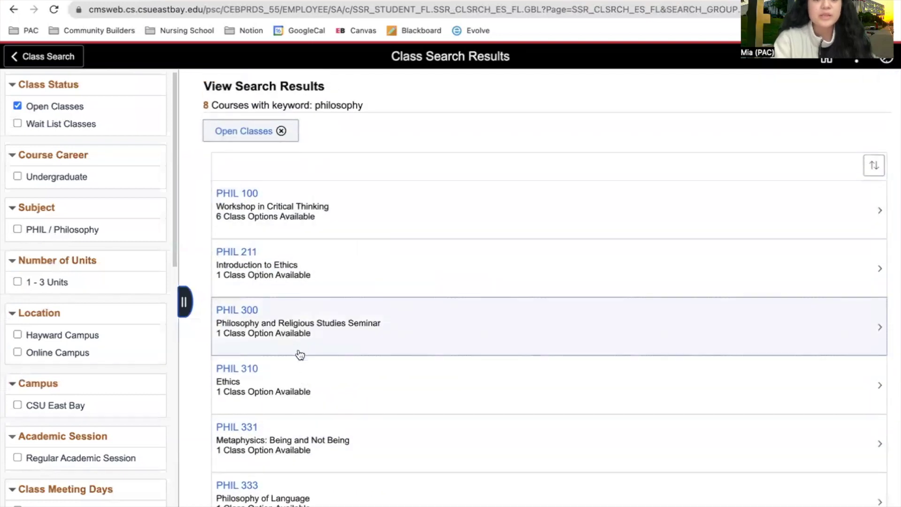
pyautogui.scroll(-2, 297, 357)
pyautogui.scroll(-2, 361, 343)
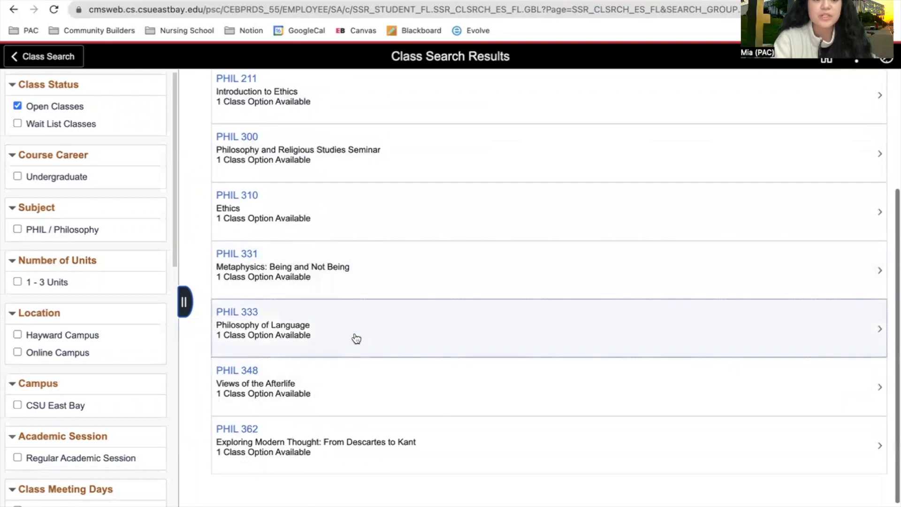
pyautogui.scroll(4, 302, 439)
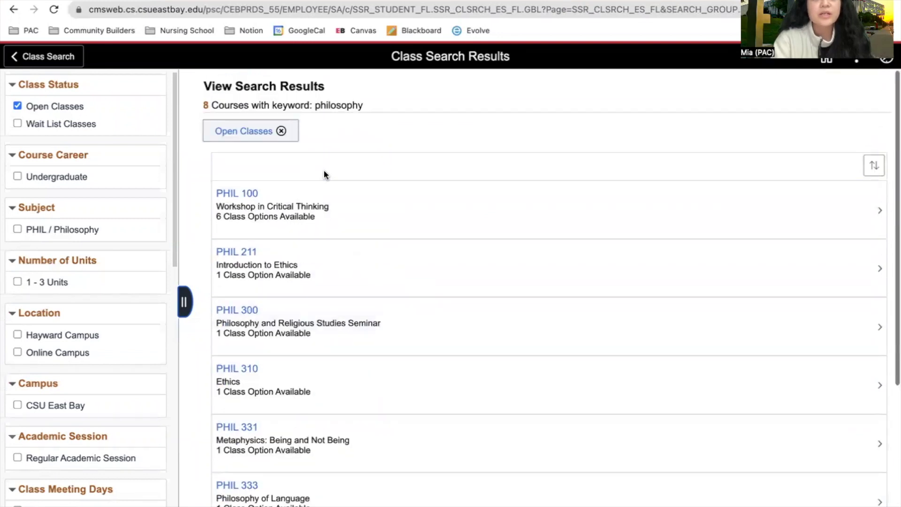
# - Open PHIL 100 Workshop in Critical Thinking and browse its six section options
pyautogui.click(344, 212)
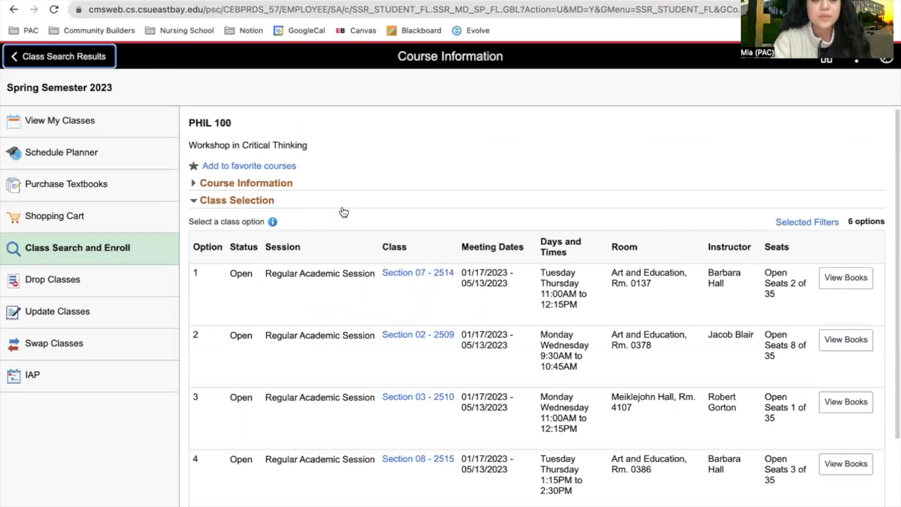
pyautogui.scroll(-3, 575, 168)
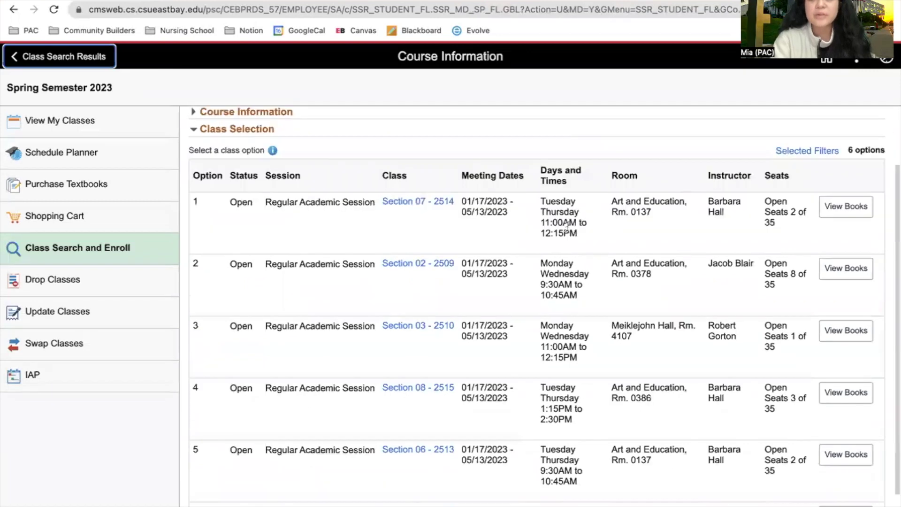
pyautogui.scroll(-1, 567, 226)
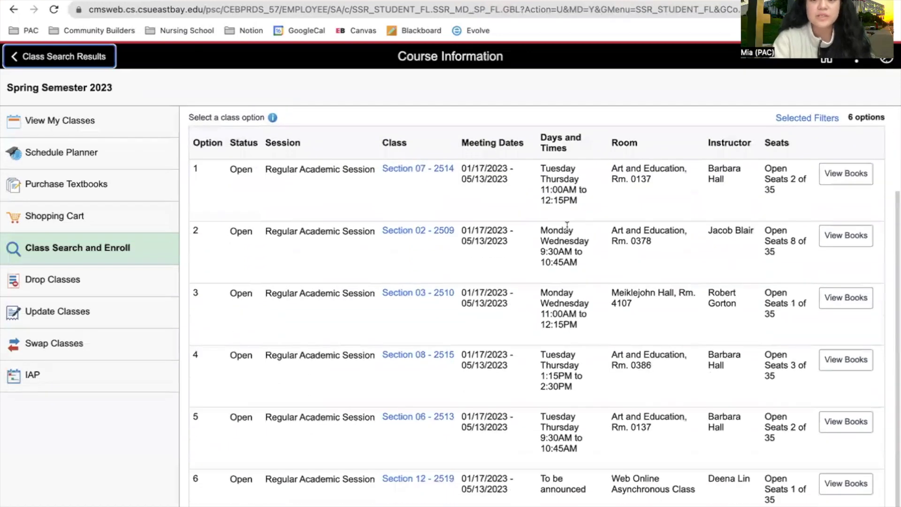
pyautogui.scroll(1, 641, 197)
pyautogui.scroll(-1, 641, 197)
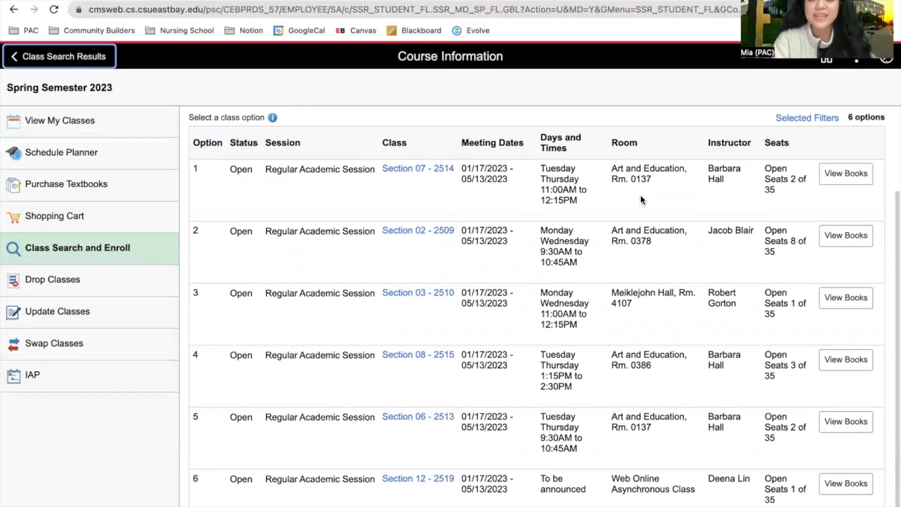
pyautogui.scroll(1, 640, 199)
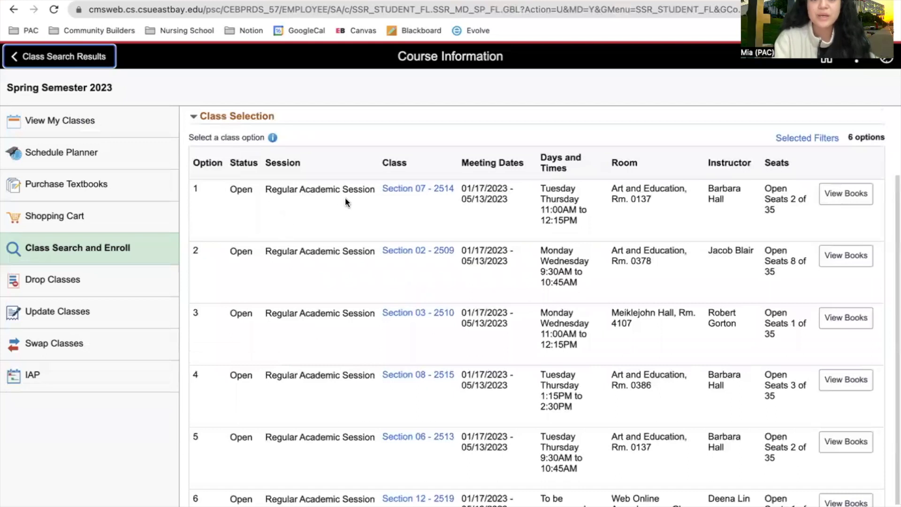
pyautogui.click(425, 192)
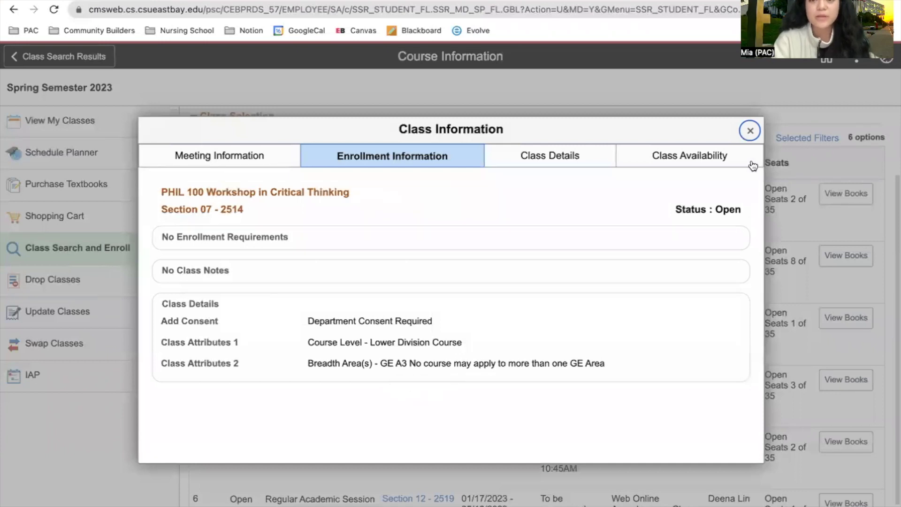
pyautogui.click(751, 134)
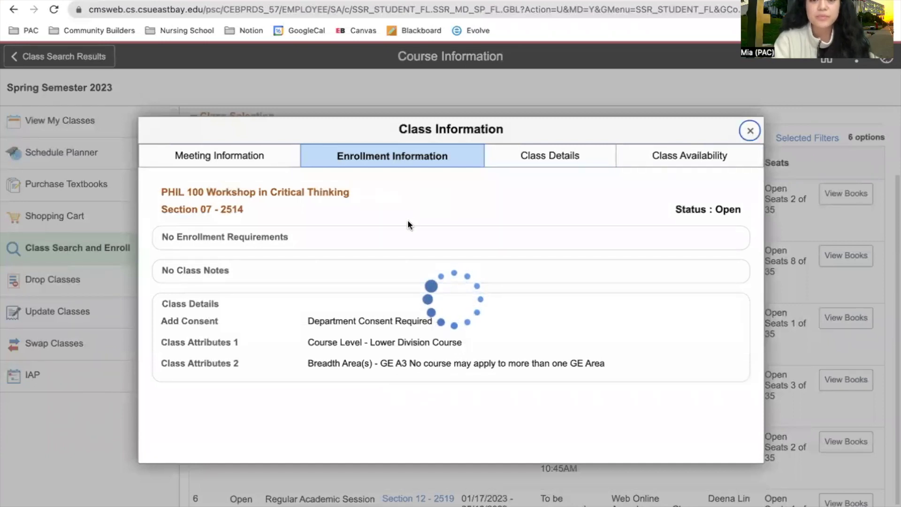
pyautogui.click(749, 131)
pyautogui.scroll(-1, 383, 275)
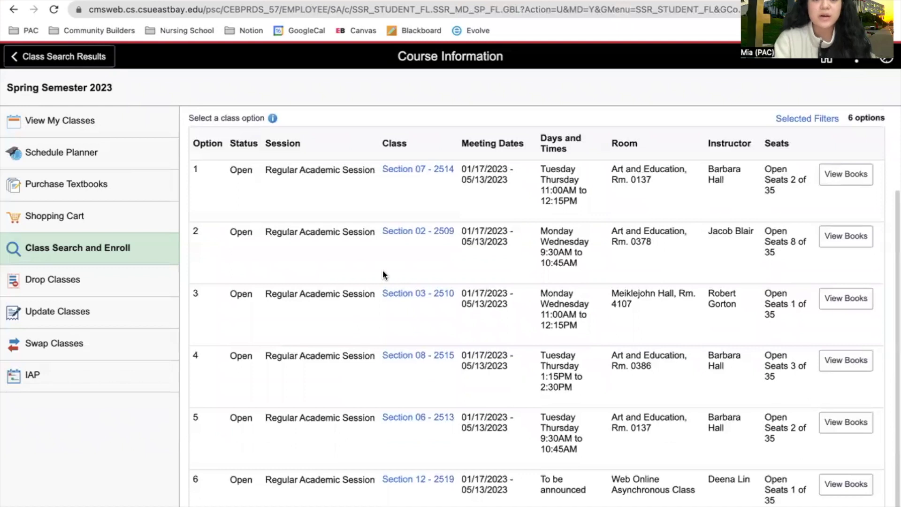
pyautogui.scroll(1, 383, 275)
pyautogui.scroll(1, 383, 272)
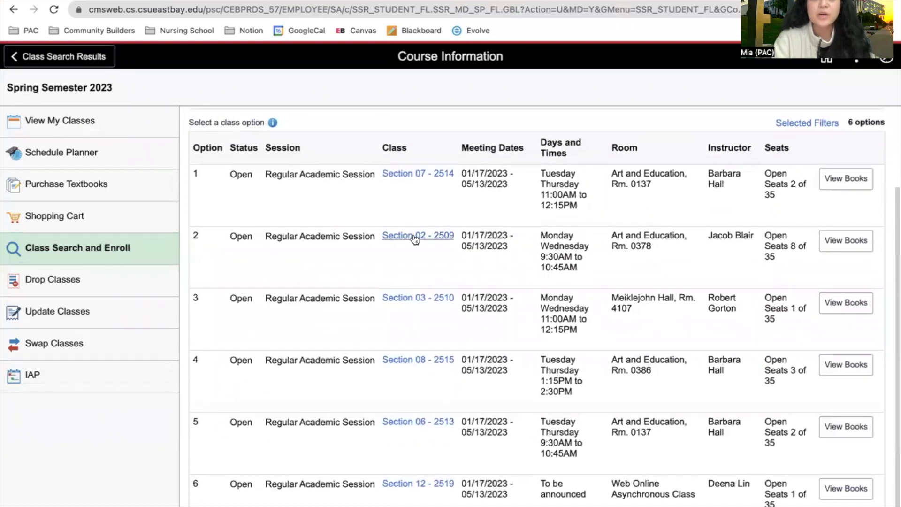
pyautogui.click(415, 238)
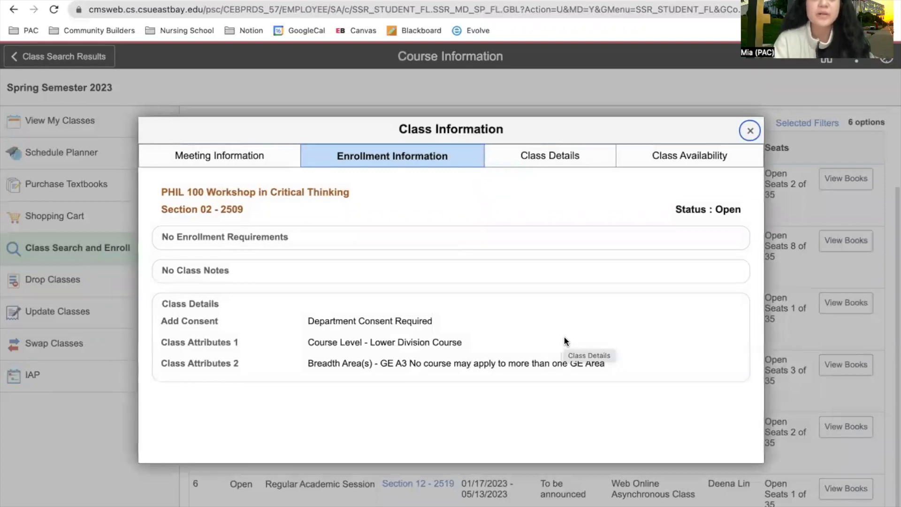
pyautogui.click(754, 136)
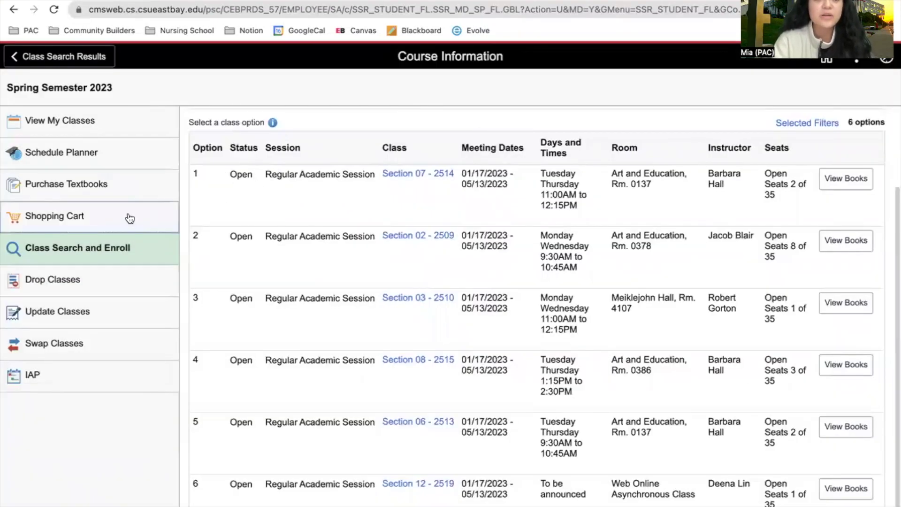
# - Check that the Shopping Cart is empty, then go back to Class Search and Enroll
pyautogui.click(65, 220)
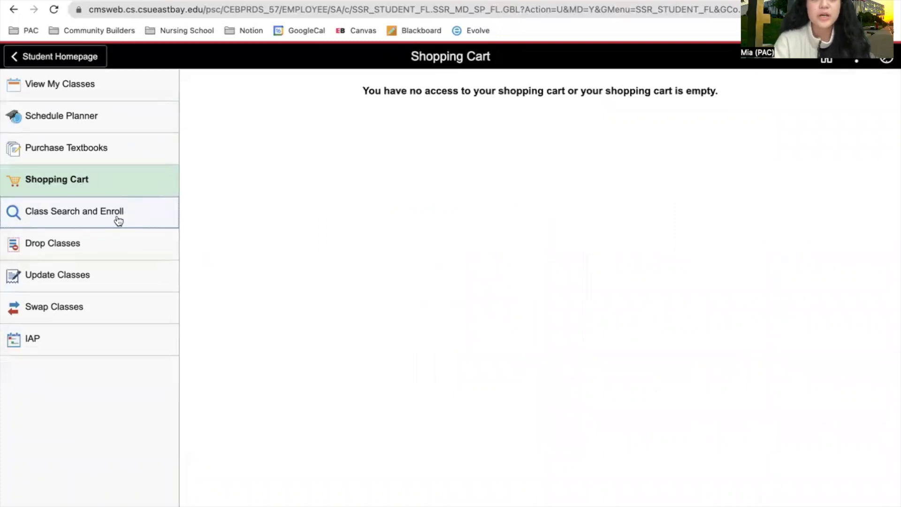
pyautogui.click(118, 221)
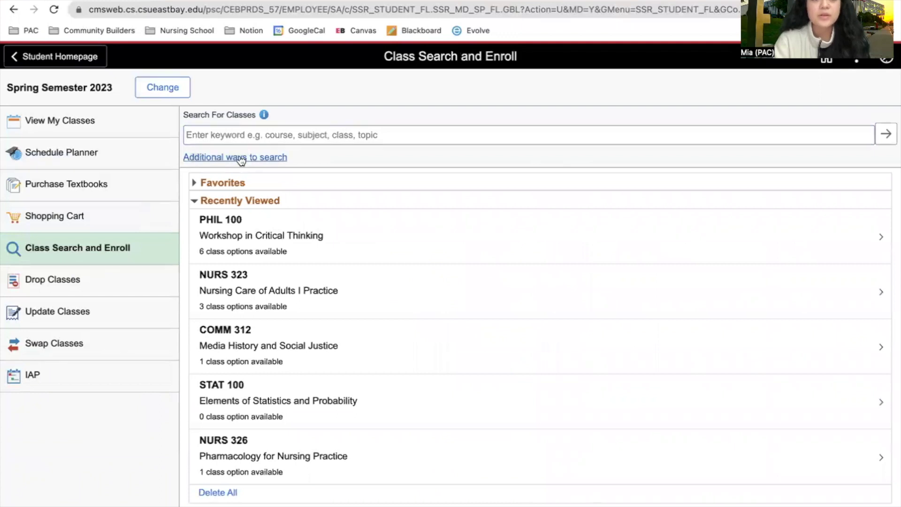
# - Browse the Available Subjects, Catalog Number and Instructor options in Additional ways to search, then cancel
pyautogui.click(212, 157)
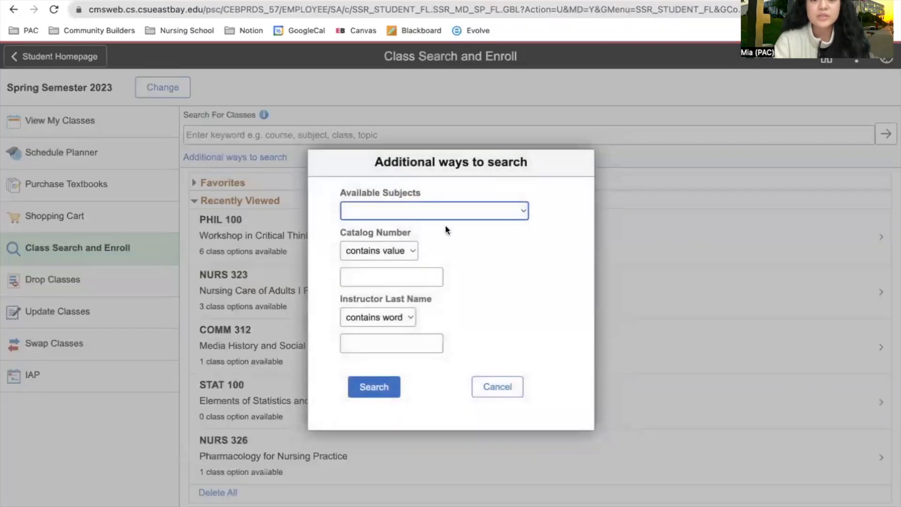
pyautogui.click(455, 212)
pyautogui.scroll(-5, 433, 386)
pyautogui.scroll(-8, 434, 382)
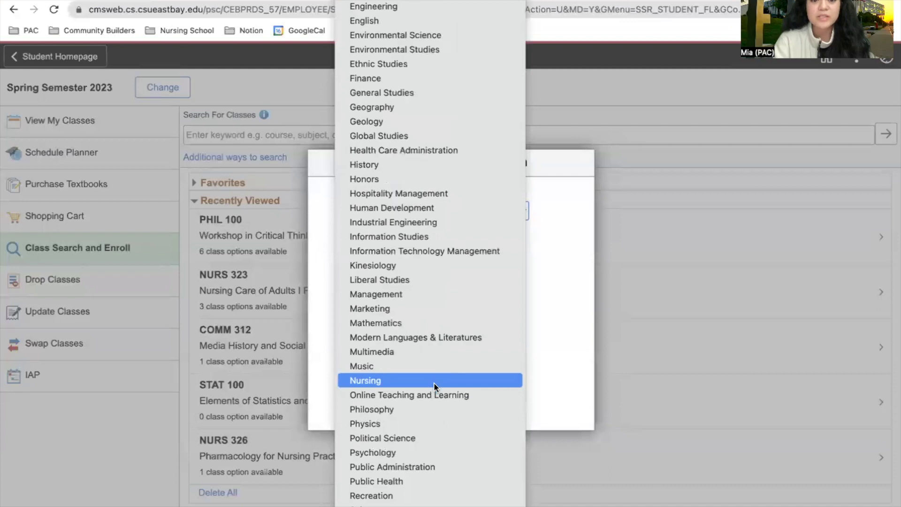
pyautogui.click(561, 295)
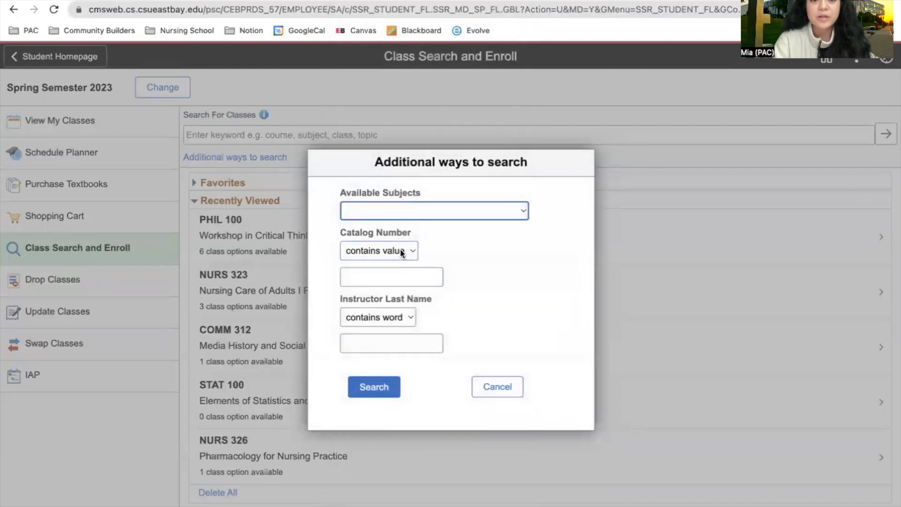
pyautogui.click(400, 249)
pyautogui.click(398, 316)
pyautogui.click(398, 314)
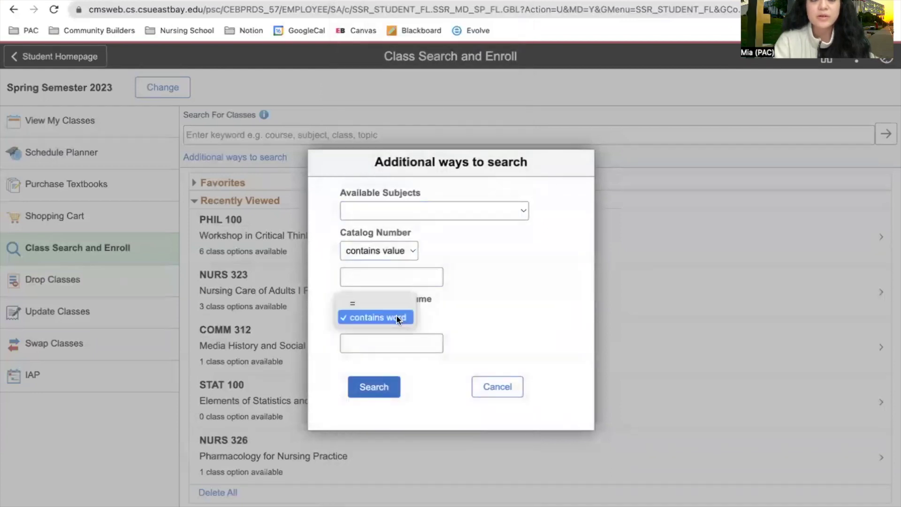
pyautogui.click(447, 308)
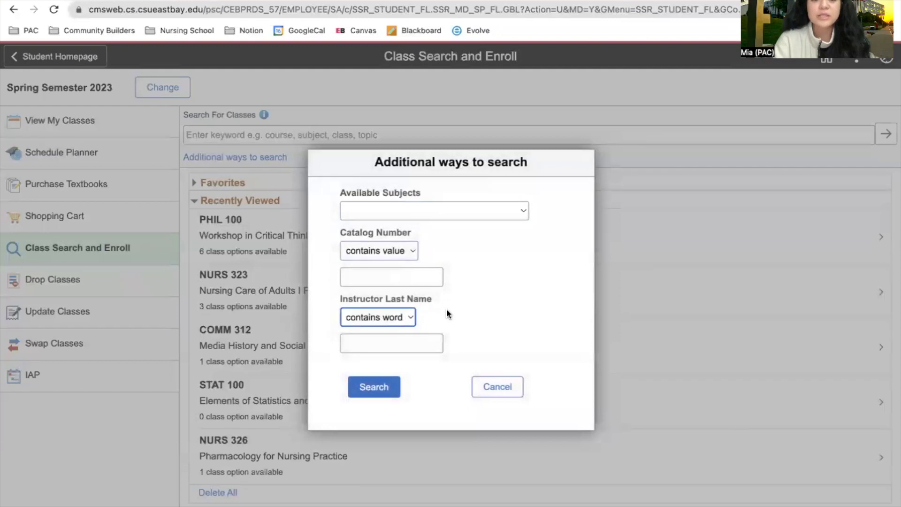
pyautogui.click(488, 397)
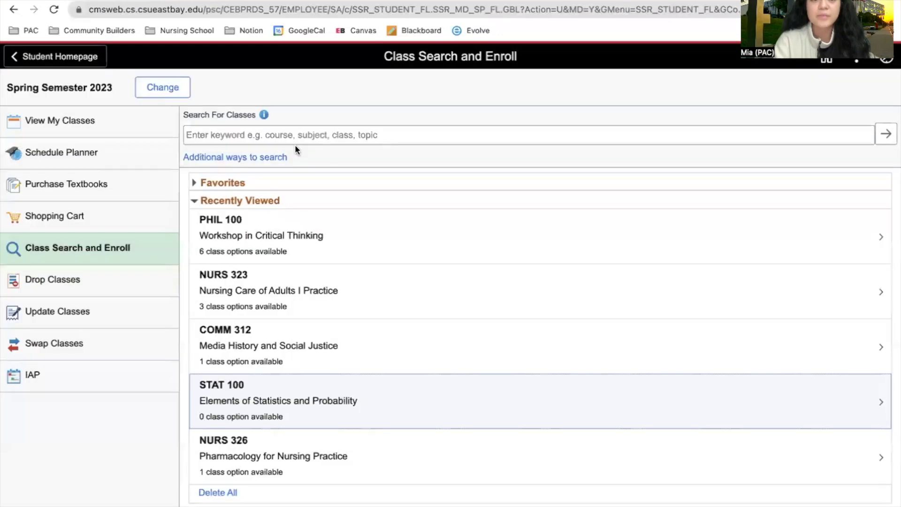
# - Run a keyword class search for 'sociology', listing 20 open courses starting with SOC 100
pyautogui.click(293, 136)
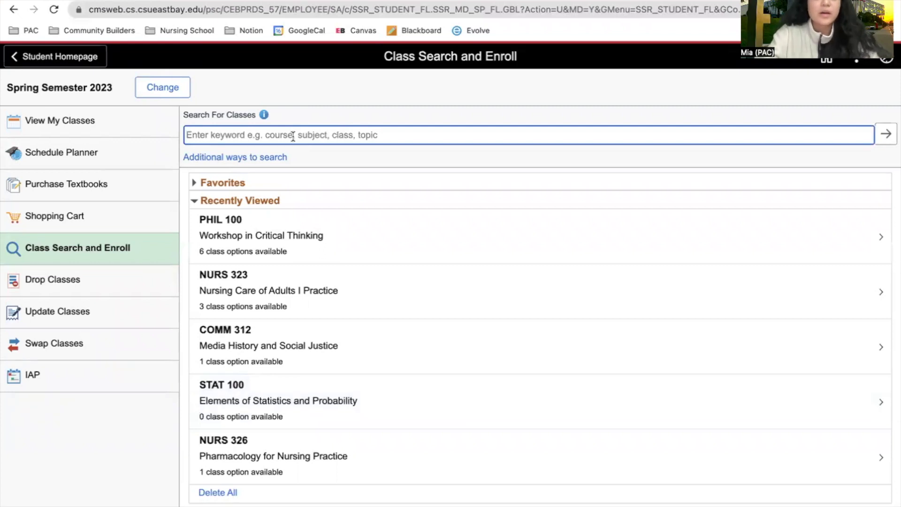
pyautogui.write('sociolk')
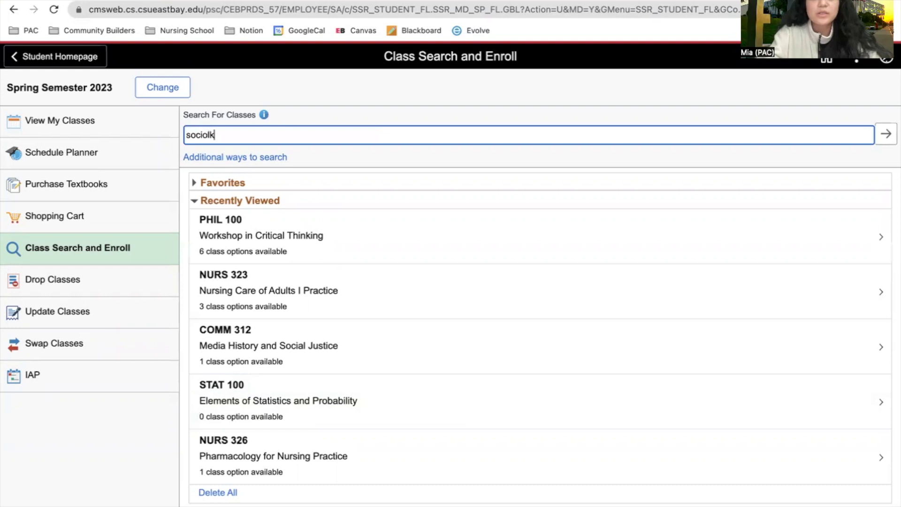
pyautogui.press('BackSpace')
pyautogui.write('ogy')
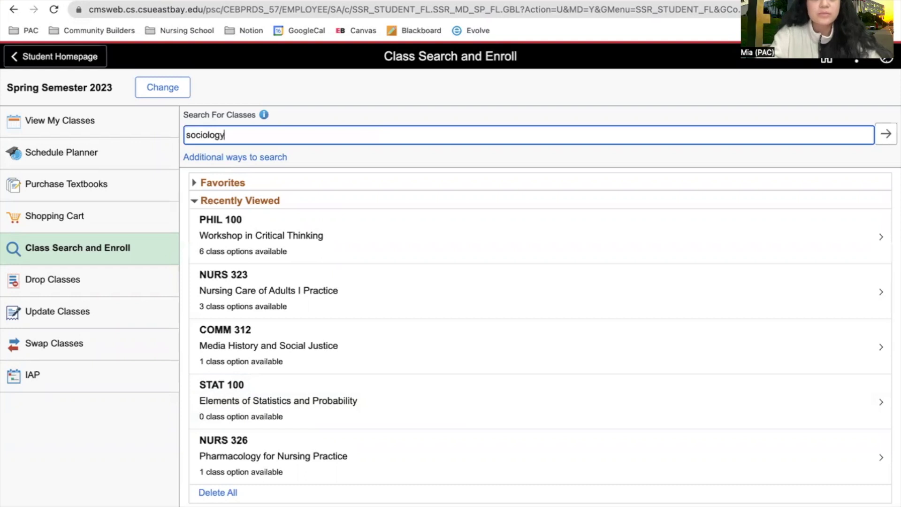
pyautogui.press('Return')
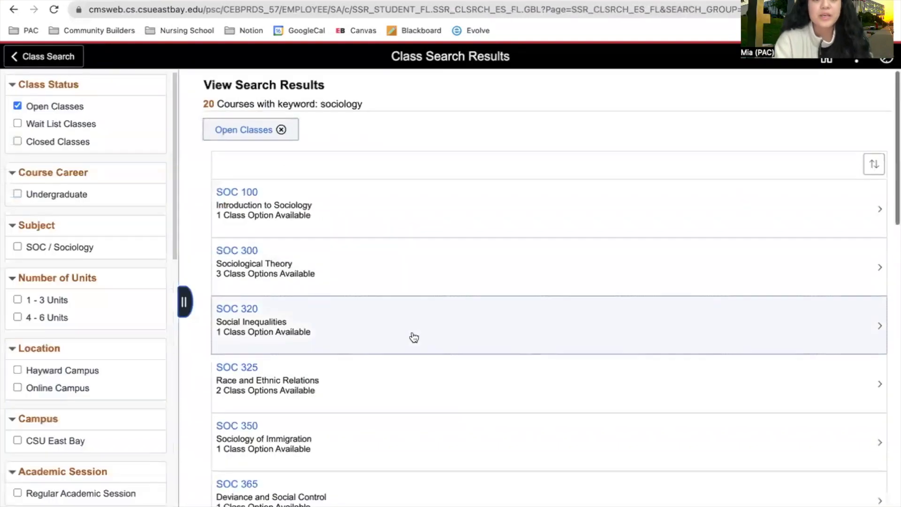
pyautogui.scroll(-20, 414, 337)
pyautogui.scroll(20, 414, 337)
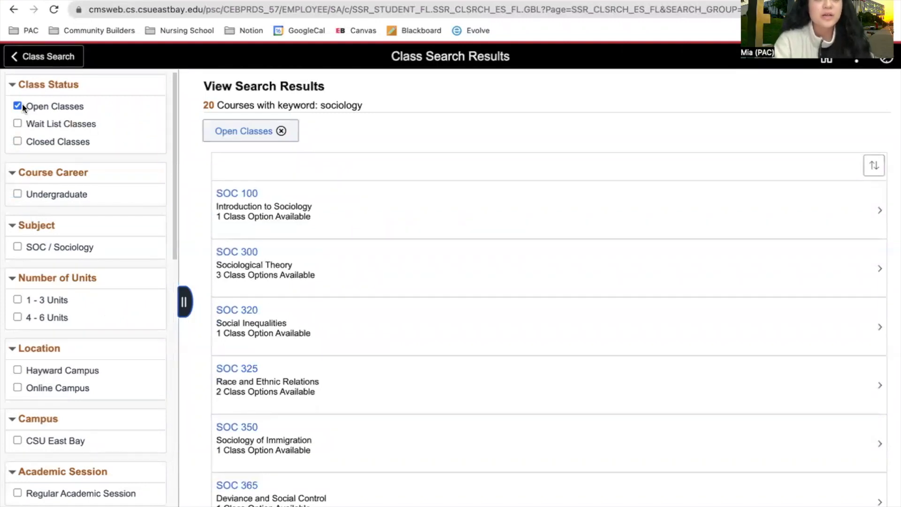
pyautogui.scroll(-15, 37, 270)
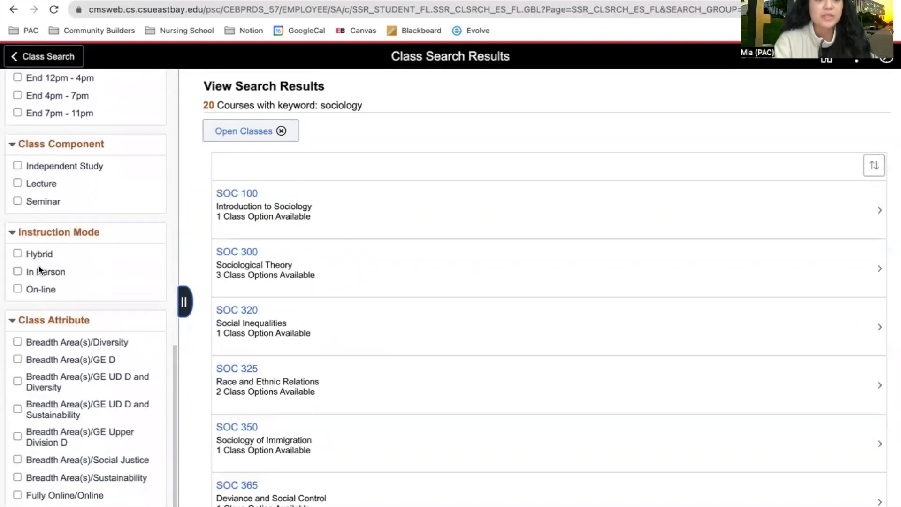
pyautogui.scroll(15, 39, 269)
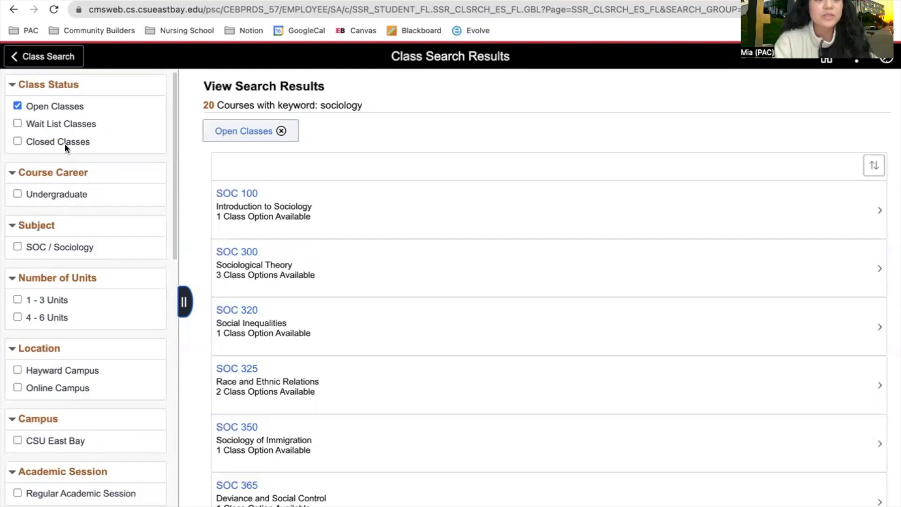
pyautogui.scroll(-4, 104, 226)
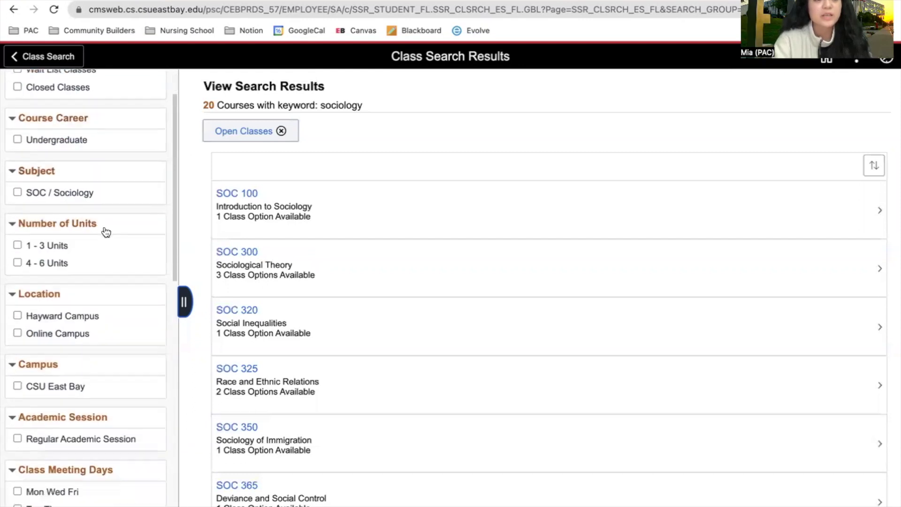
pyautogui.scroll(-3, 84, 232)
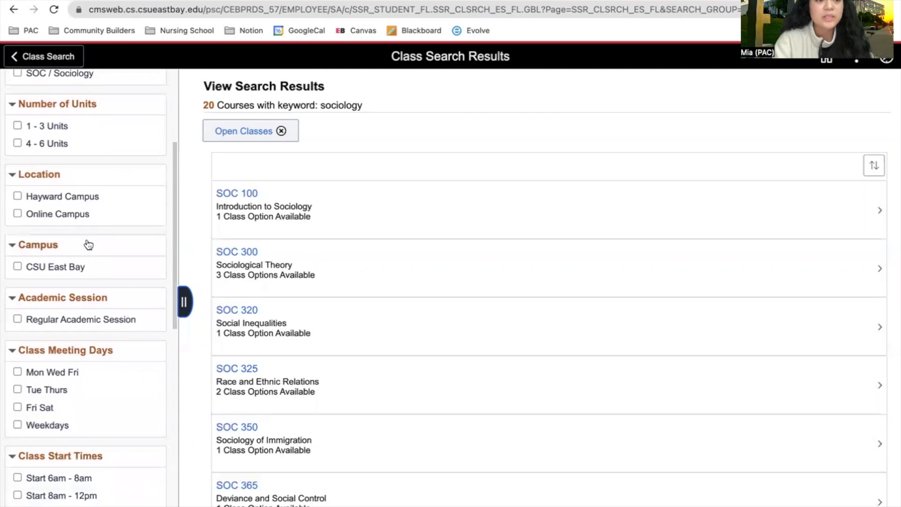
pyautogui.scroll(-5, 61, 246)
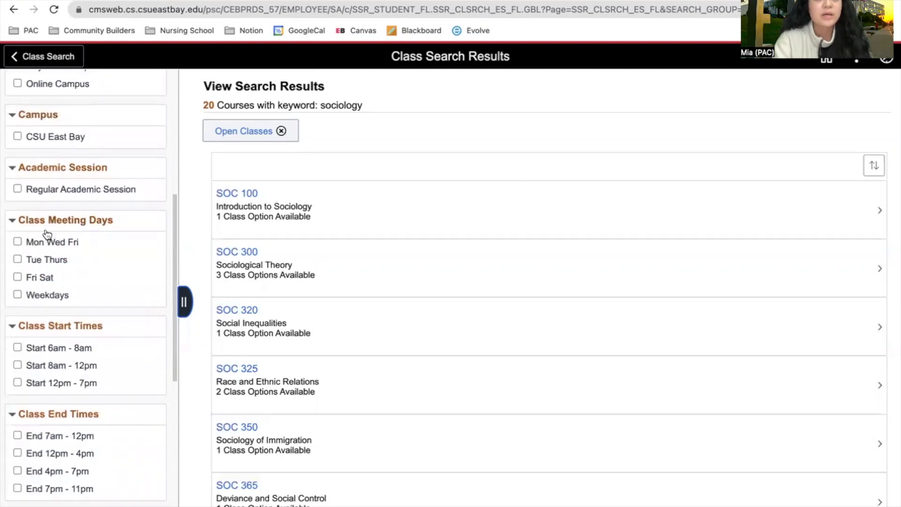
pyautogui.scroll(-5, 117, 281)
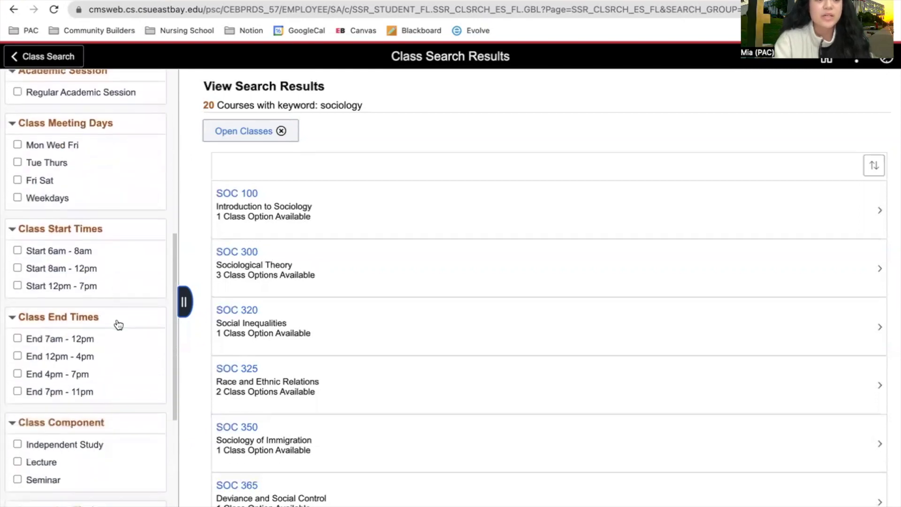
pyautogui.scroll(-5, 116, 322)
pyautogui.scroll(-6, 117, 319)
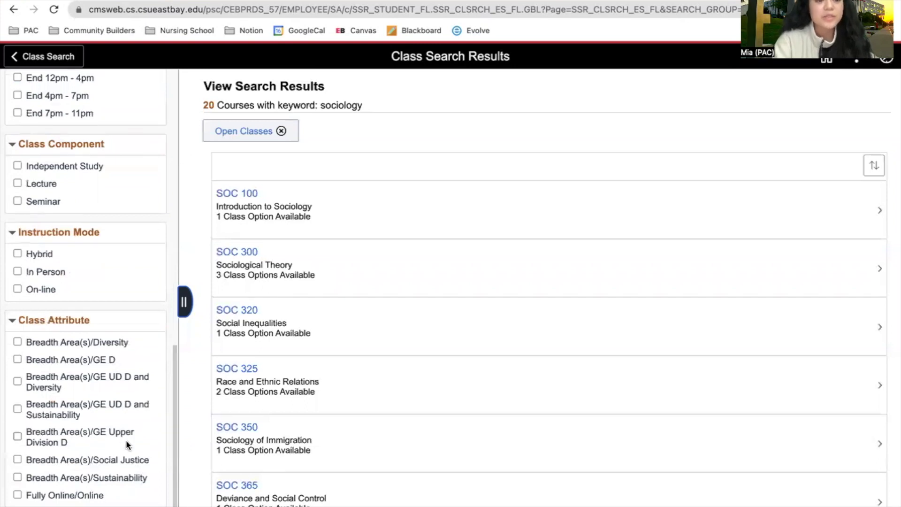
pyautogui.scroll(-1, 126, 440)
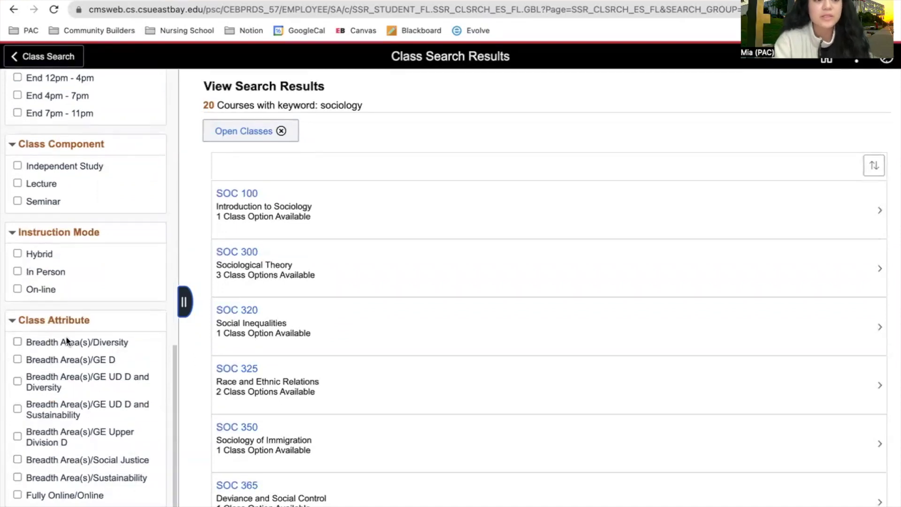
# - Filter by the Breadth Area(s)/GE UD D and Diversity class attribute, leaving only SOC 325
pyautogui.click(19, 342)
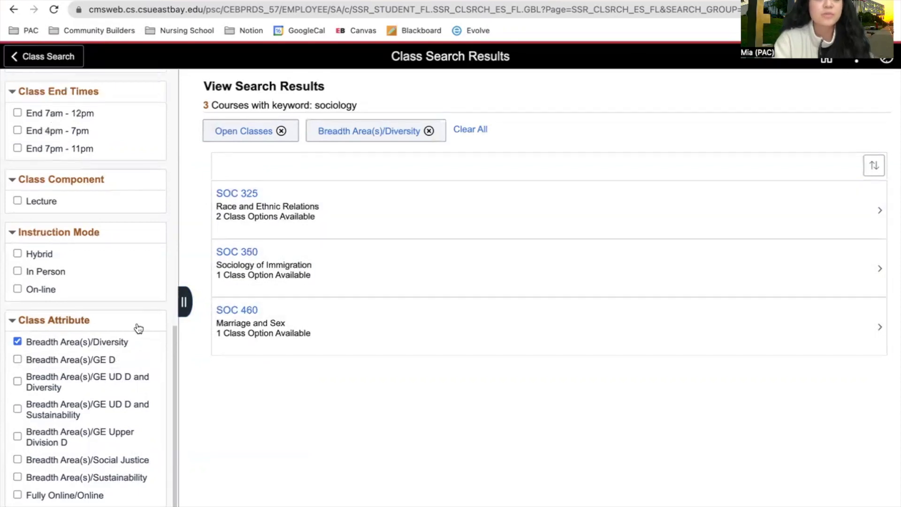
pyautogui.click(18, 342)
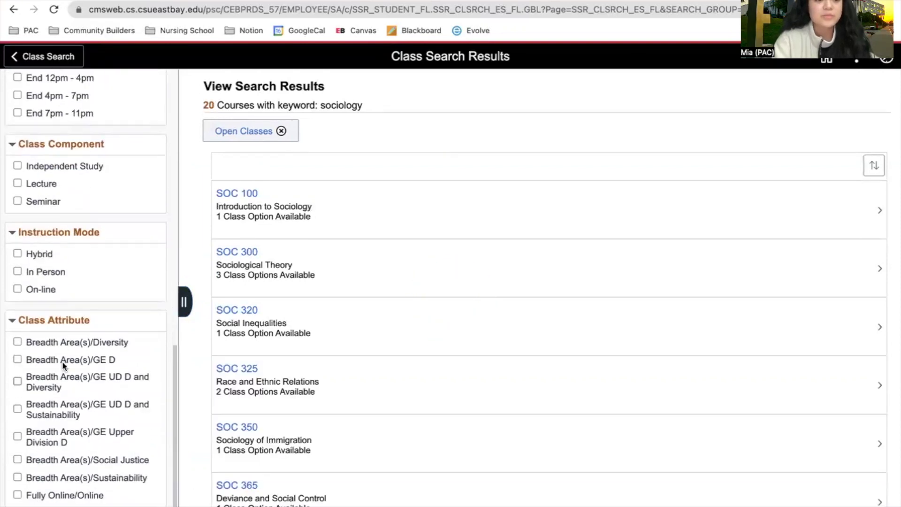
pyautogui.click(18, 381)
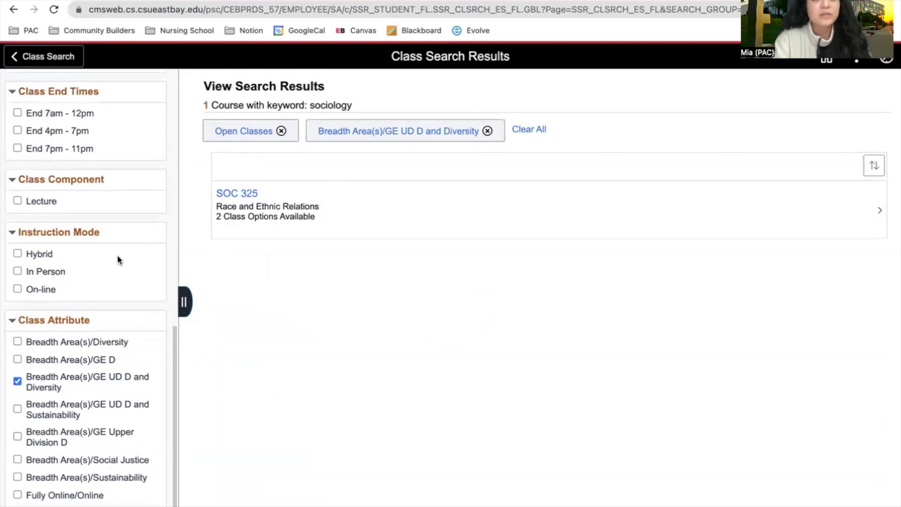
pyautogui.scroll(12, 117, 254)
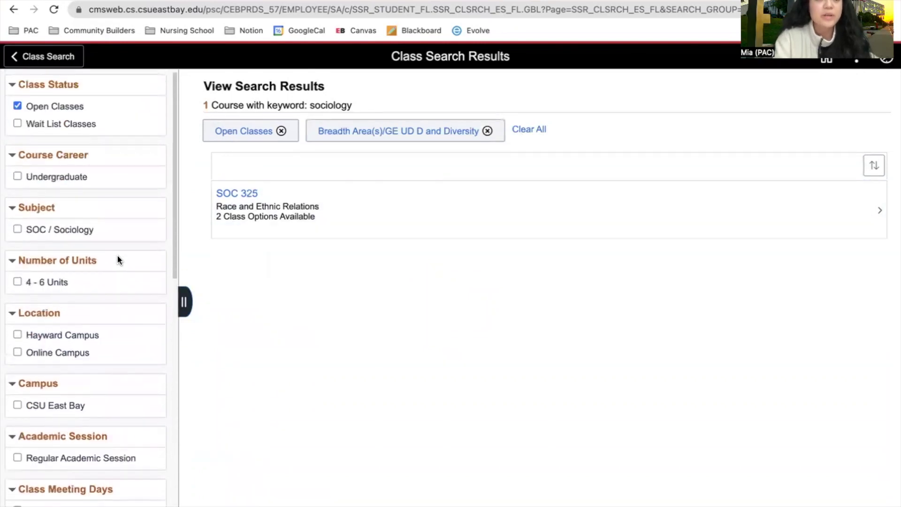
pyautogui.scroll(-12, 117, 254)
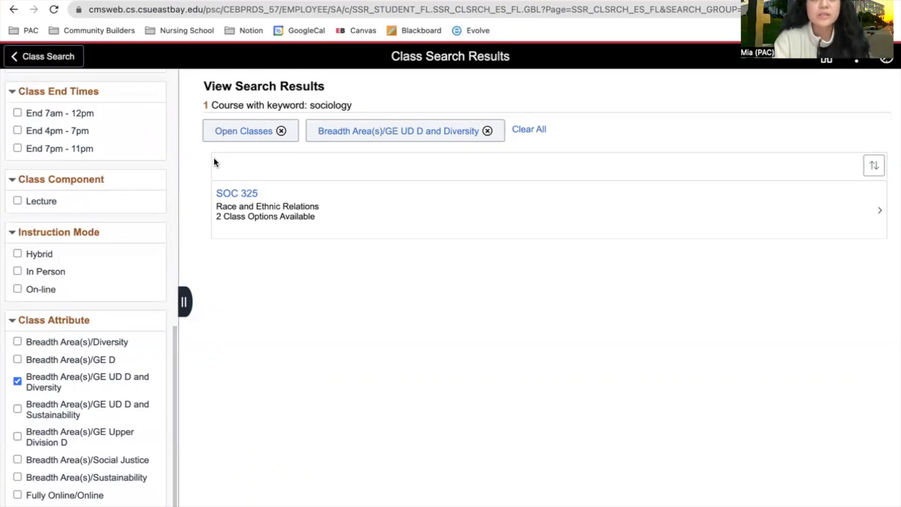
# - Open SOC 325 Race and Ethnic Relations to see its sections 04 - 3600 and 4 - 3609
pyautogui.click(483, 228)
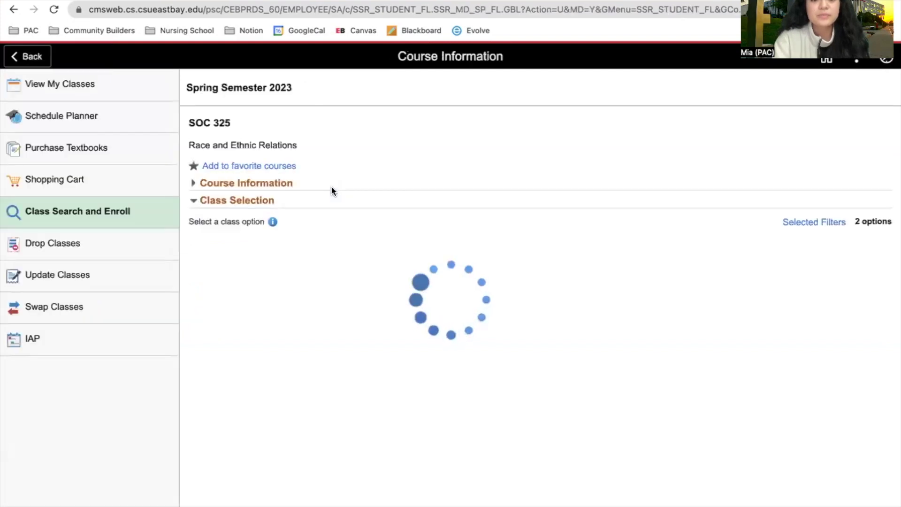
pyautogui.scroll(-1, 738, 372)
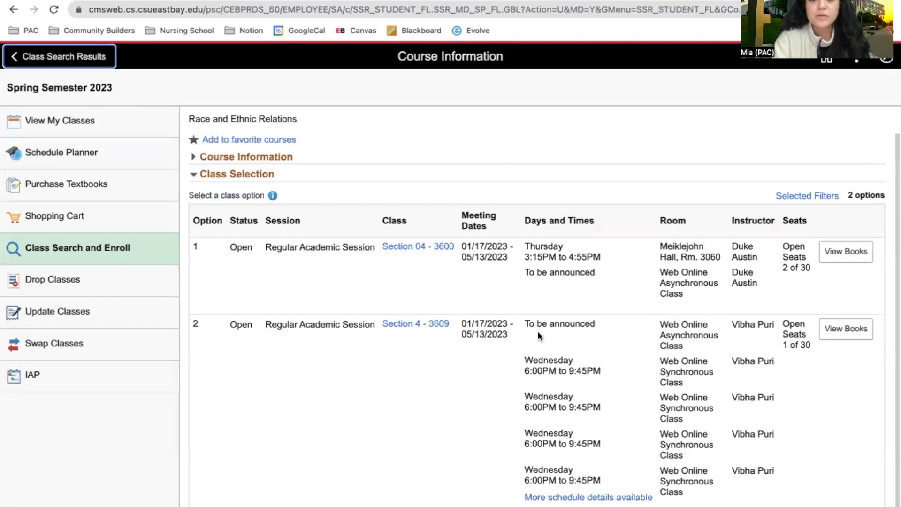
pyautogui.scroll(1, 626, 296)
pyautogui.scroll(-1, 482, 345)
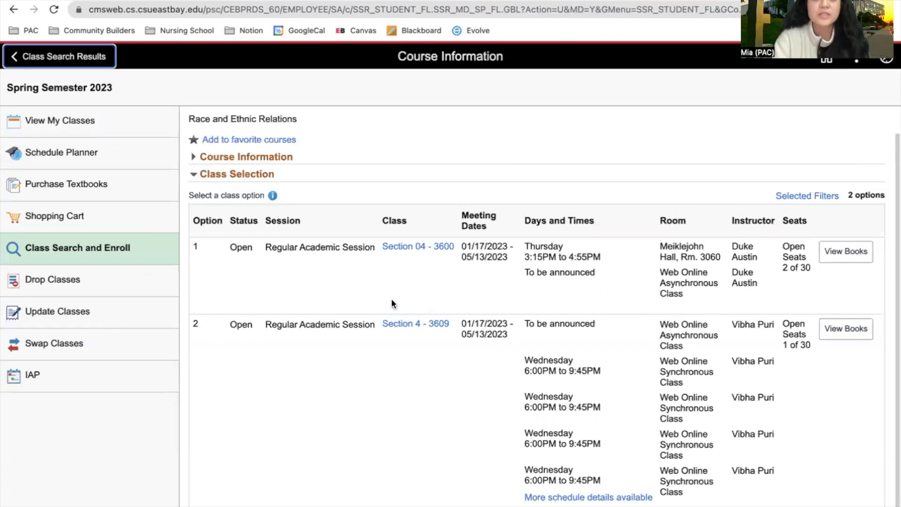
# - Review Section 04 - 3600's class information, close it, and open the empty Shopping Cart
pyautogui.click(442, 247)
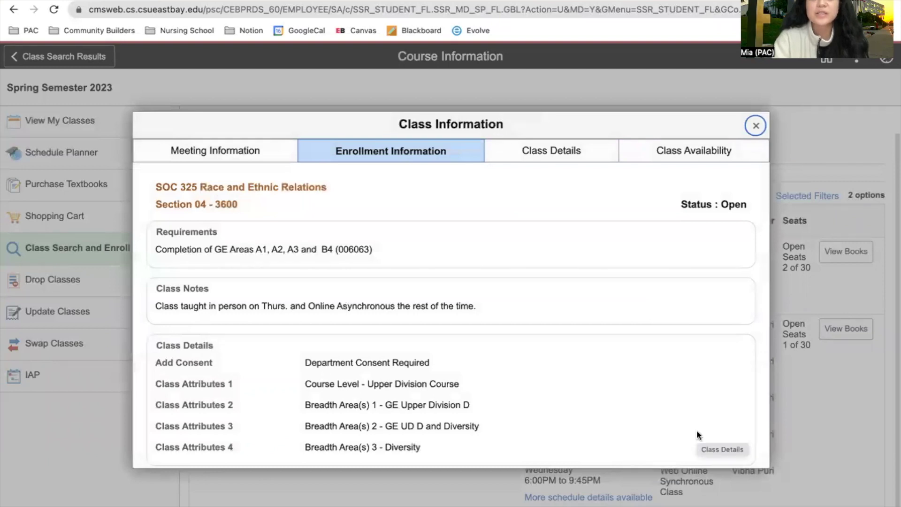
pyautogui.click(756, 126)
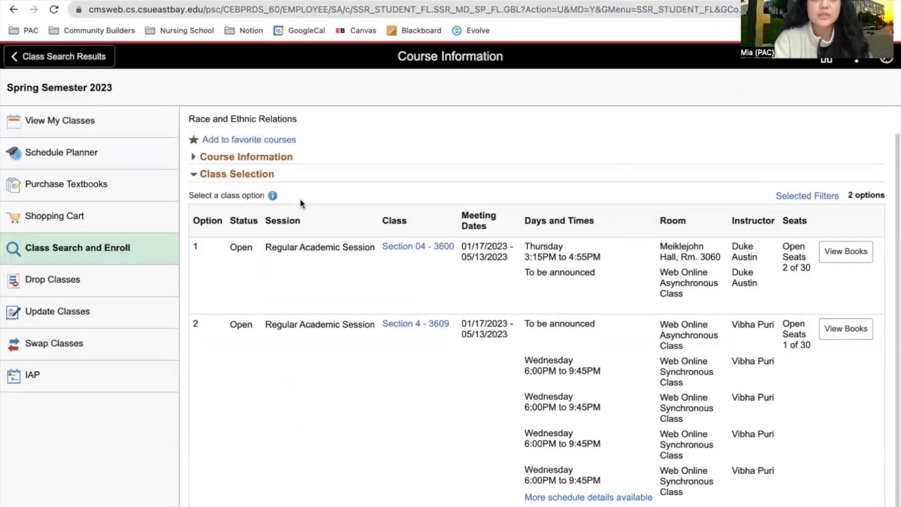
pyautogui.click(136, 218)
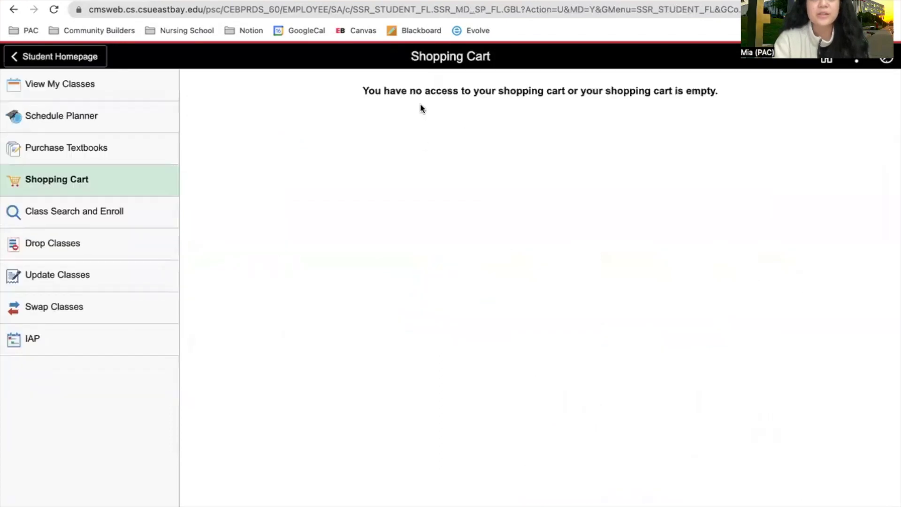